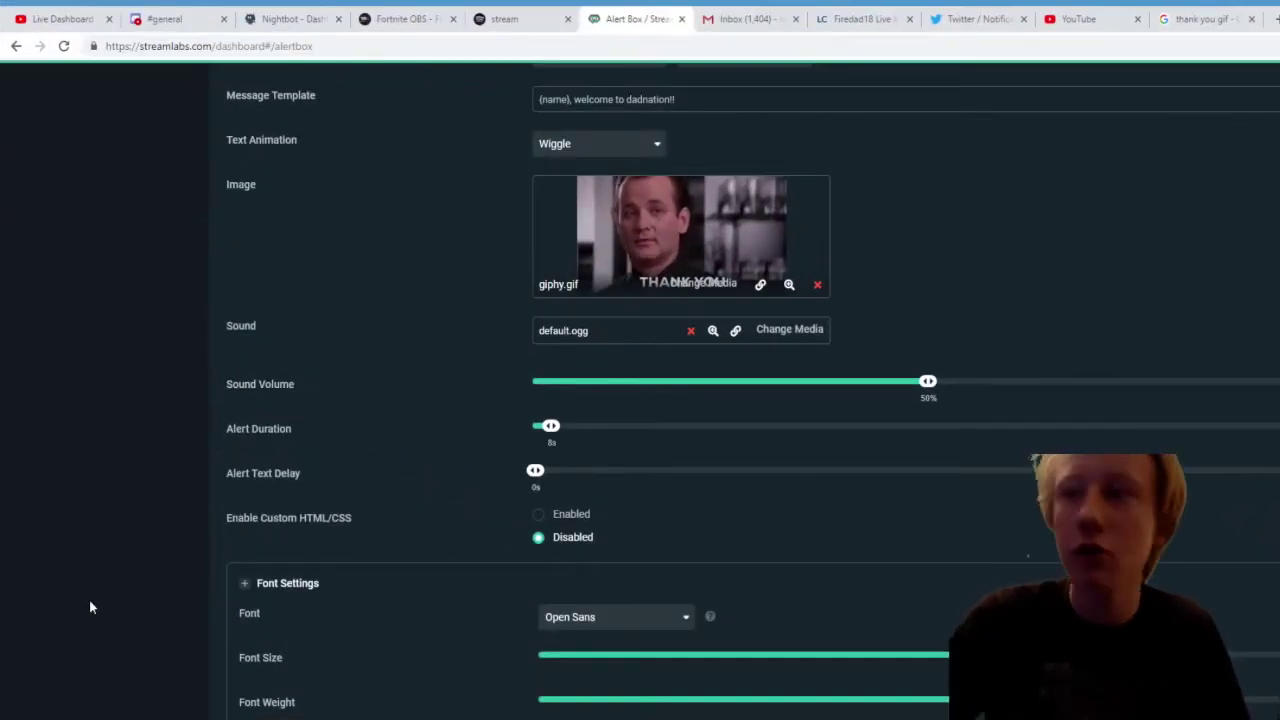
{"action": "scroll", "coordinate": [86, 598], "scroll_direction": "up", "scroll_amount": 7}
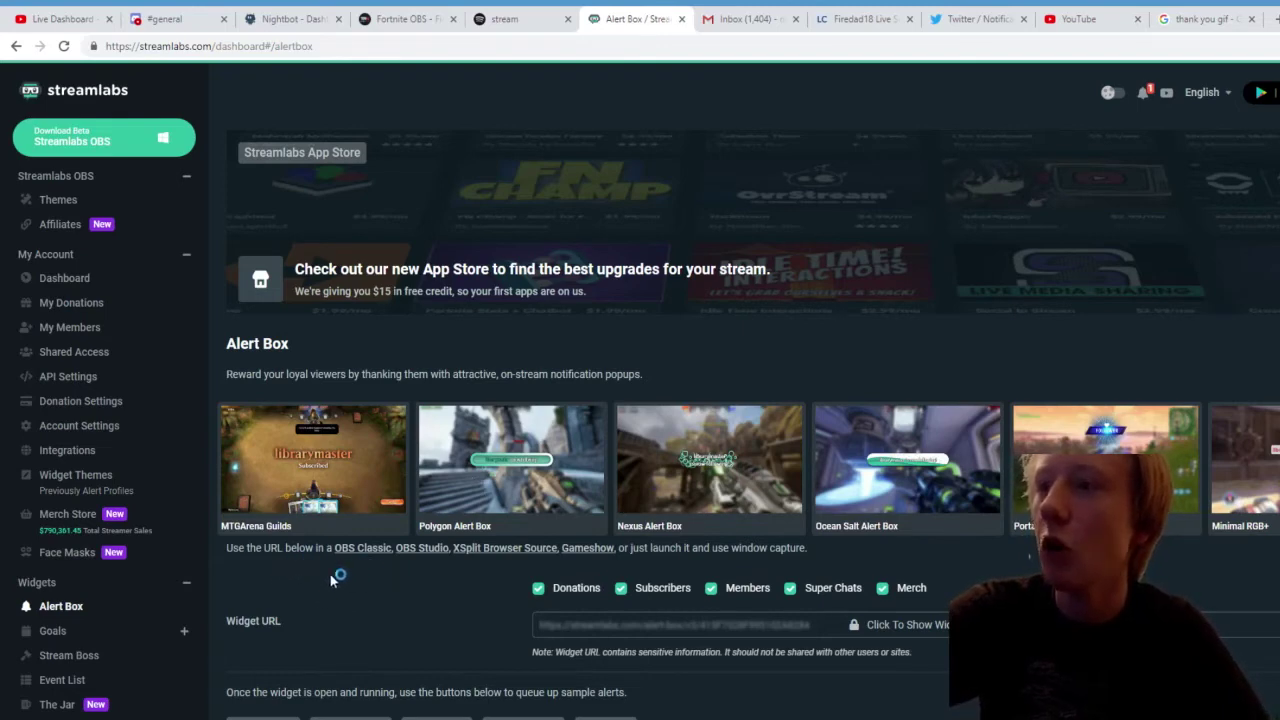
{"action": "scroll", "coordinate": [293, 577], "scroll_direction": "down", "scroll_amount": 2}
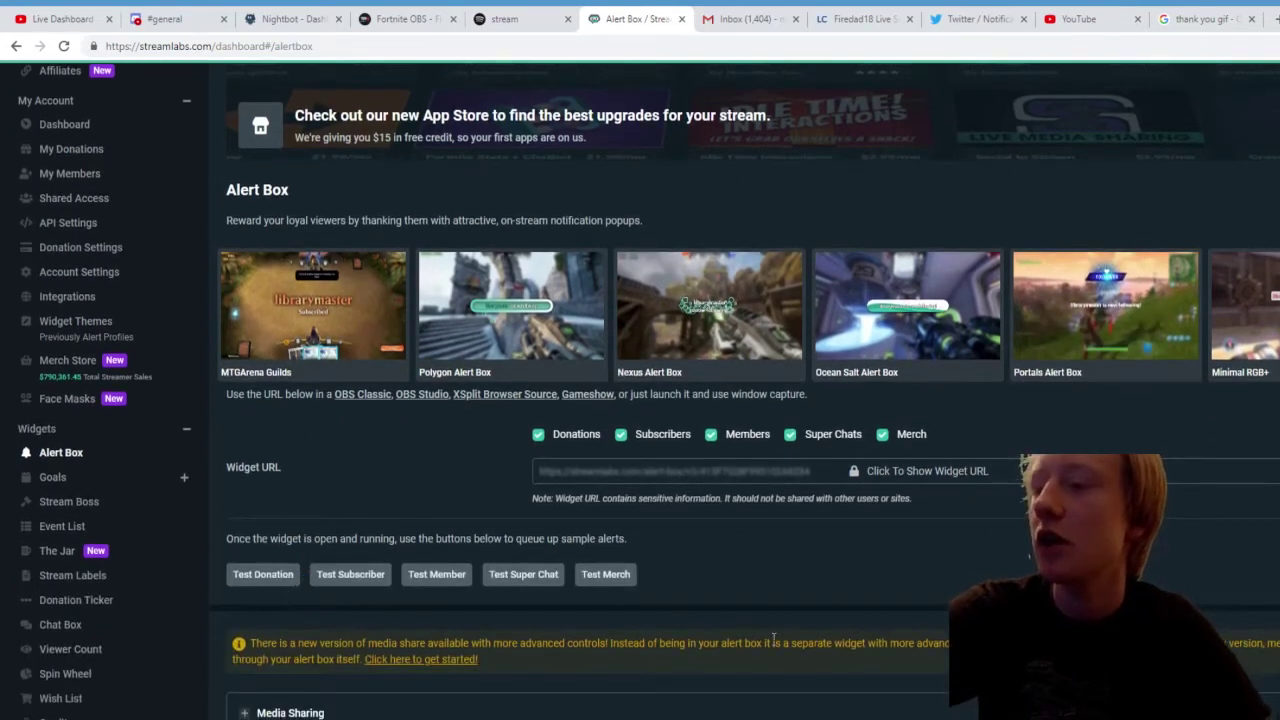
{"action": "scroll", "coordinate": [773, 638], "scroll_direction": "down", "scroll_amount": 7}
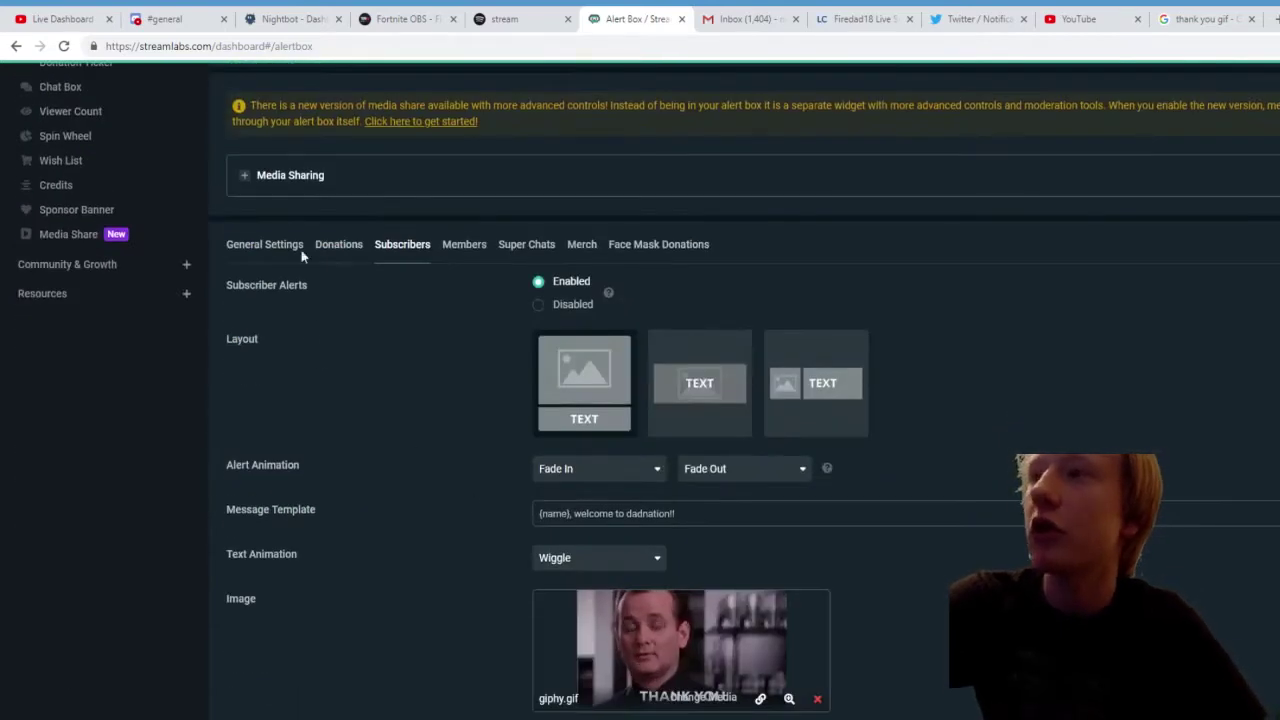
Step: Look through the General, Subscribers and Donations alert settings, ending back on Subscribers
{"action": "left_click", "coordinate": [237, 247]}
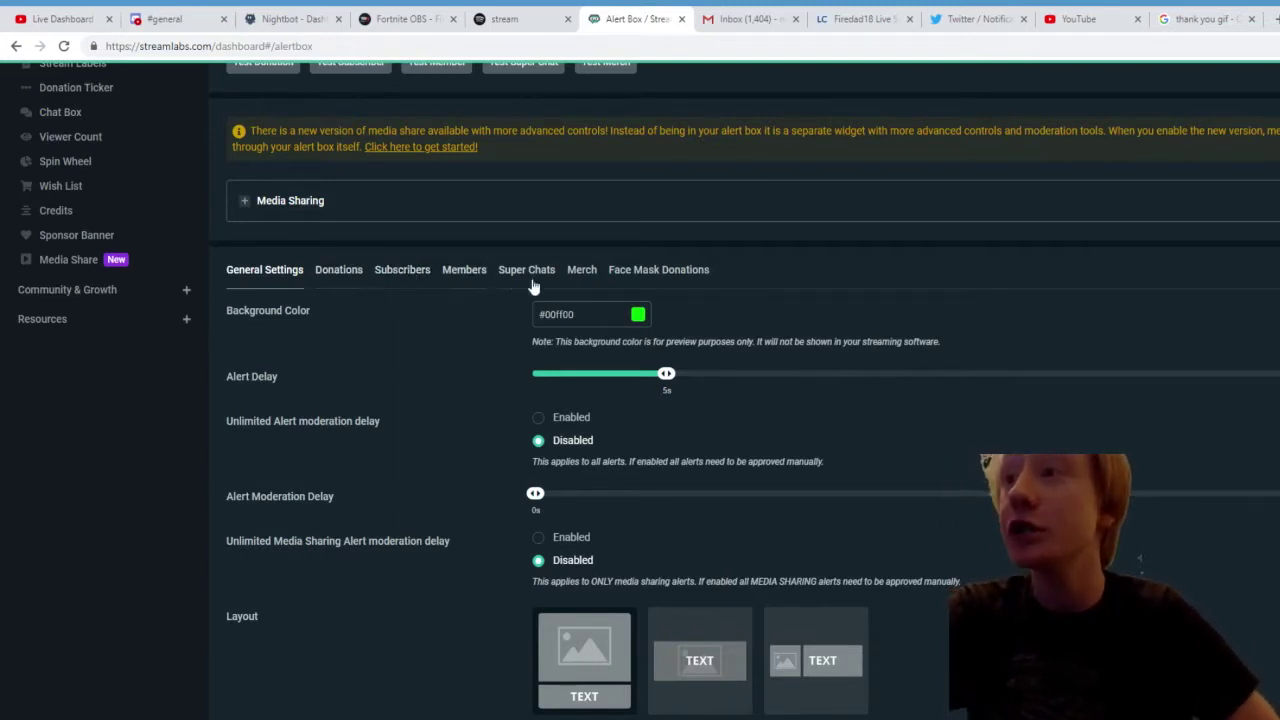
{"action": "left_click", "coordinate": [401, 270]}
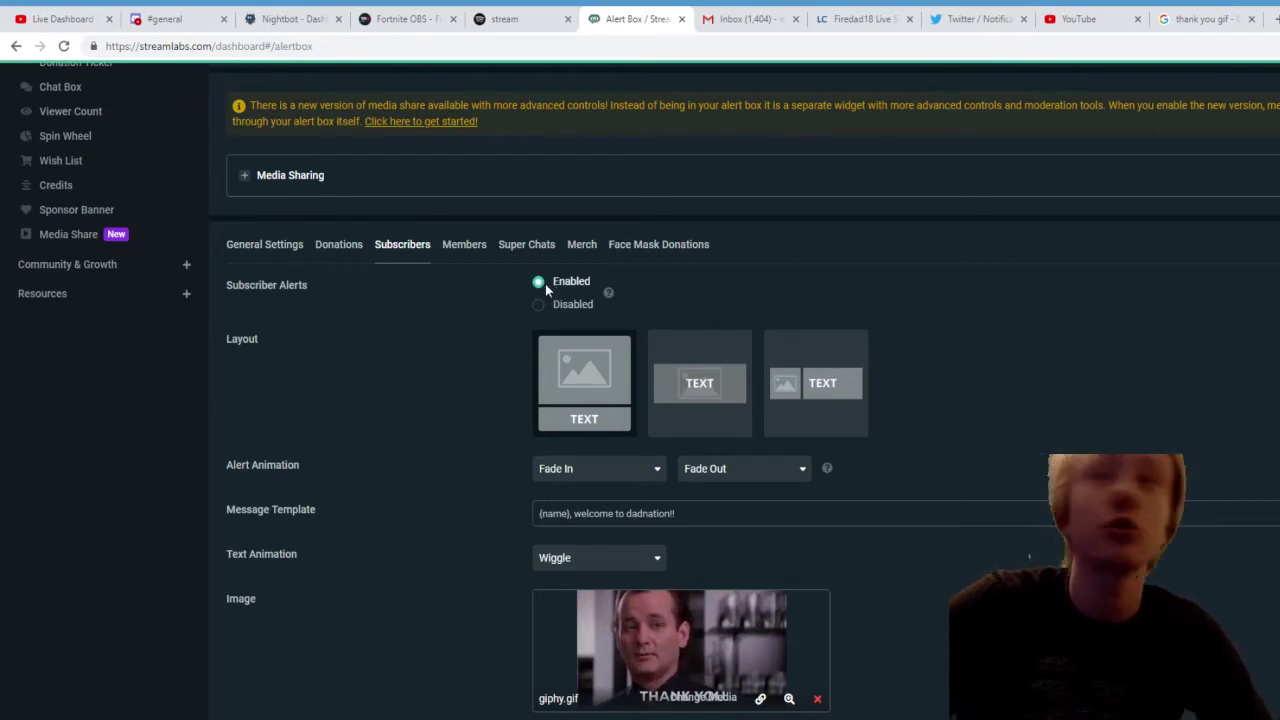
{"action": "left_click", "coordinate": [336, 250]}
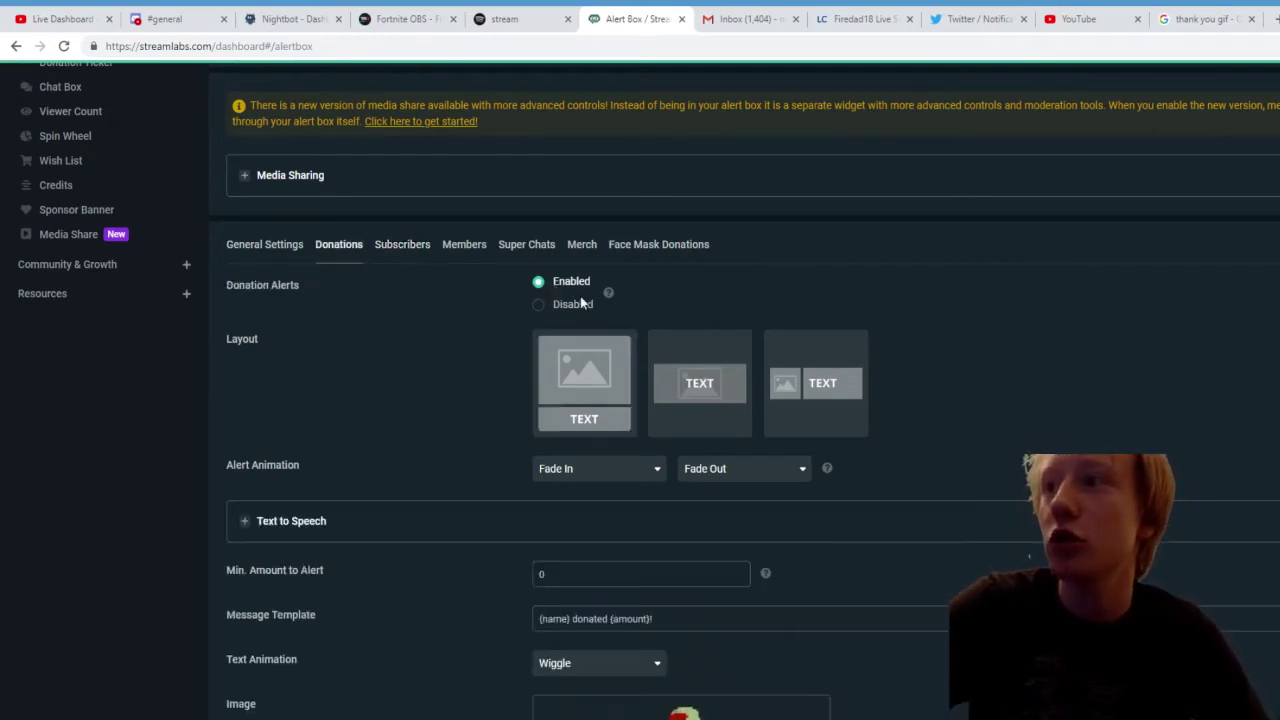
{"action": "left_click", "coordinate": [389, 248]}
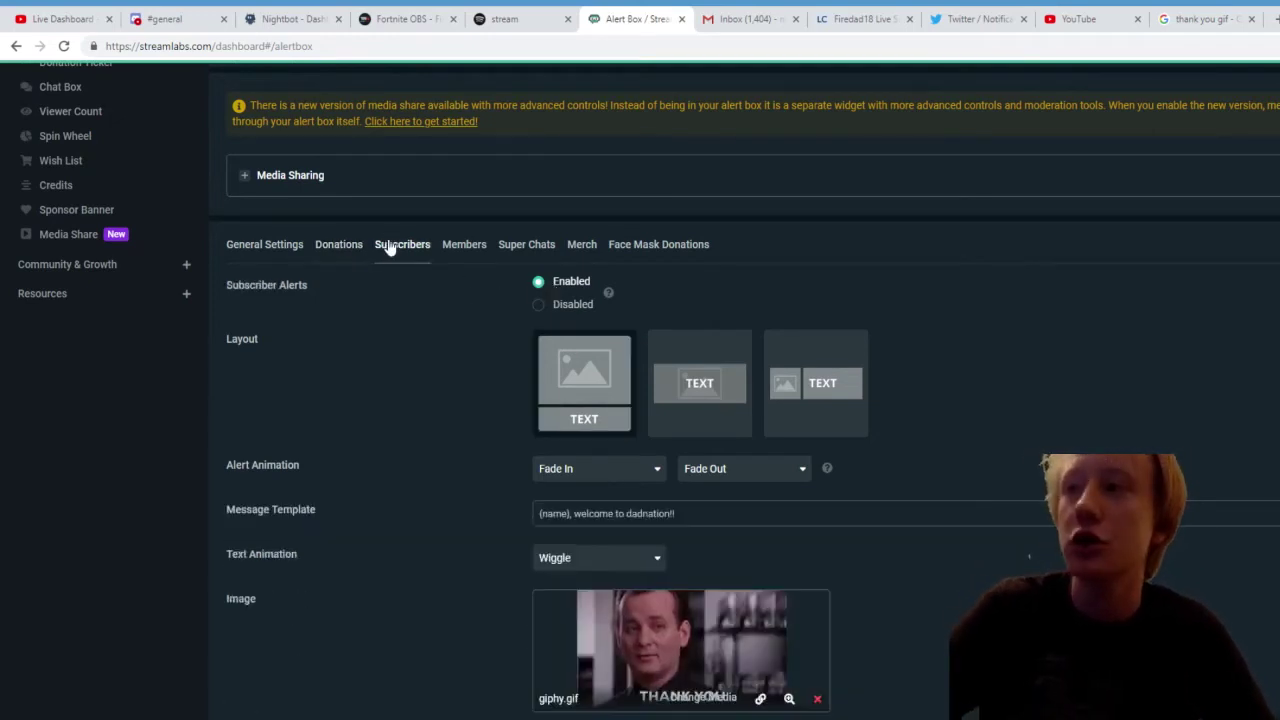
Step: Browse the subscriber alert animation choices and leave Fade In selected
{"action": "left_click", "coordinate": [598, 470]}
{"action": "scroll", "coordinate": [617, 594], "scroll_direction": "down", "scroll_amount": 10}
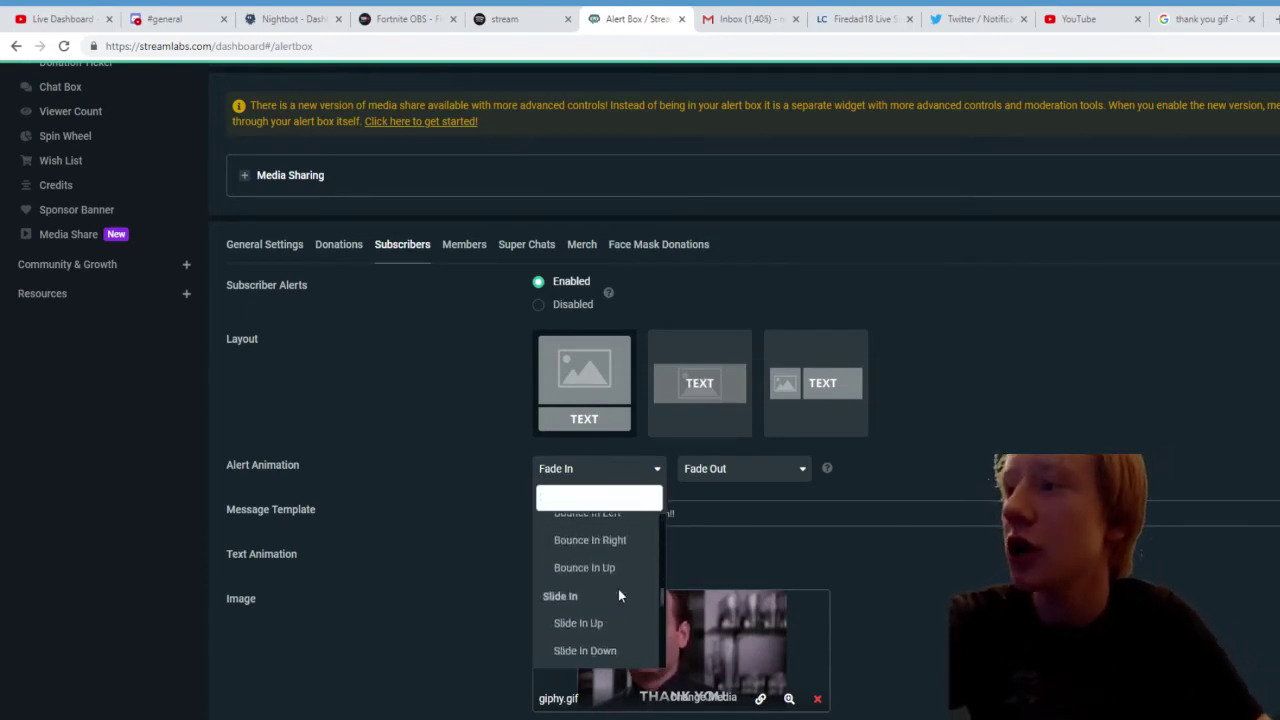
{"action": "scroll", "coordinate": [613, 603], "scroll_direction": "up", "scroll_amount": 4}
{"action": "scroll", "coordinate": [610, 607], "scroll_direction": "down", "scroll_amount": 3}
{"action": "scroll", "coordinate": [603, 608], "scroll_direction": "up", "scroll_amount": 4}
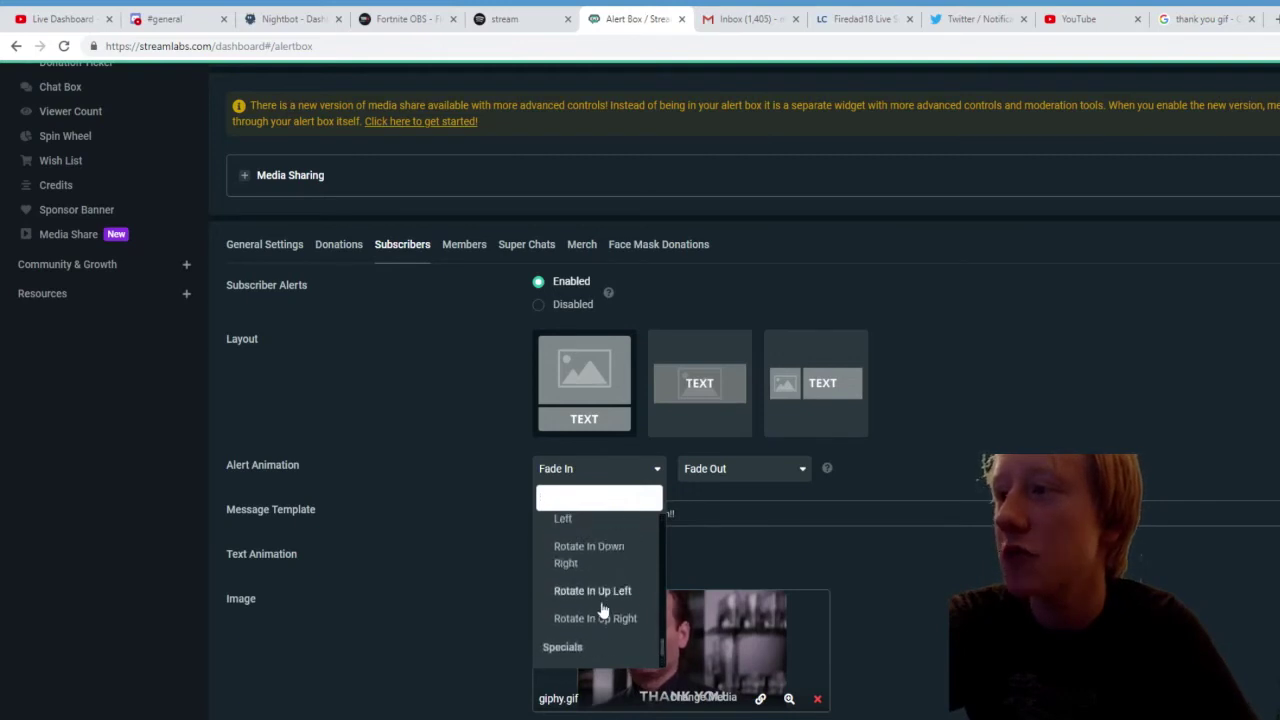
{"action": "scroll", "coordinate": [612, 600], "scroll_direction": "down", "scroll_amount": 1}
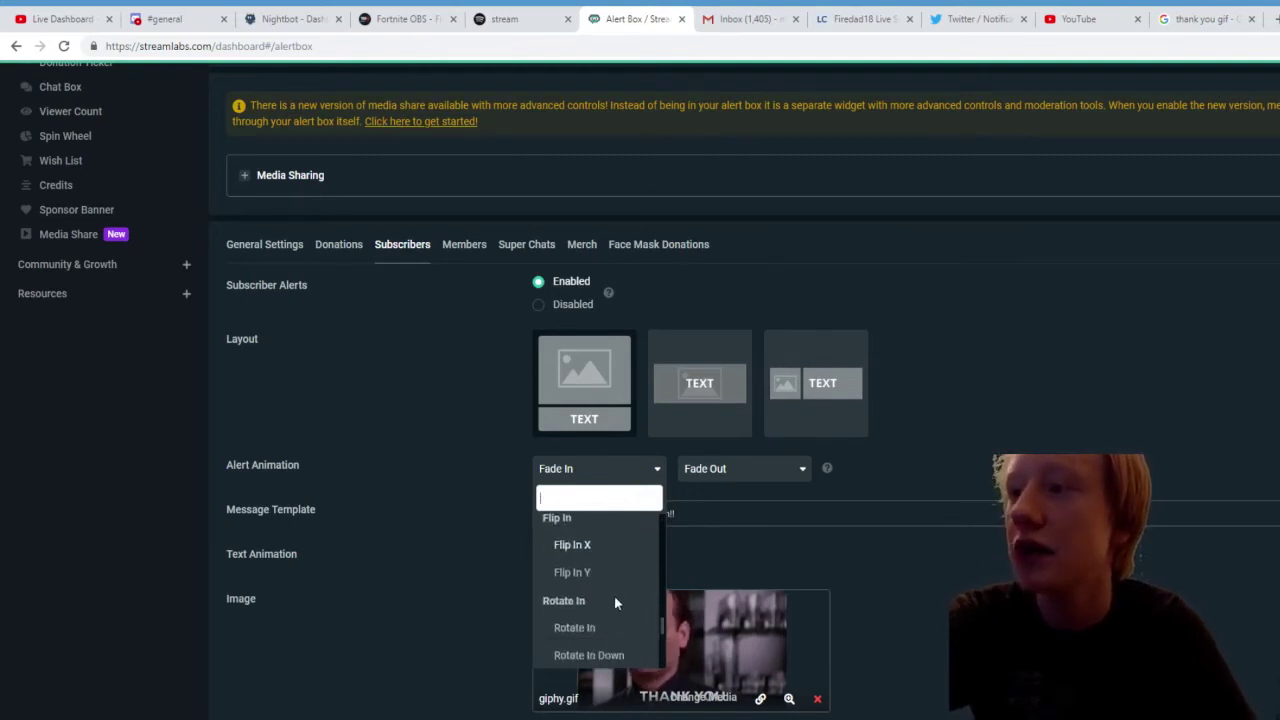
{"action": "scroll", "coordinate": [615, 595], "scroll_direction": "up", "scroll_amount": 8}
{"action": "scroll", "coordinate": [615, 595], "scroll_direction": "down", "scroll_amount": 3}
{"action": "scroll", "coordinate": [600, 582], "scroll_direction": "up", "scroll_amount": 2}
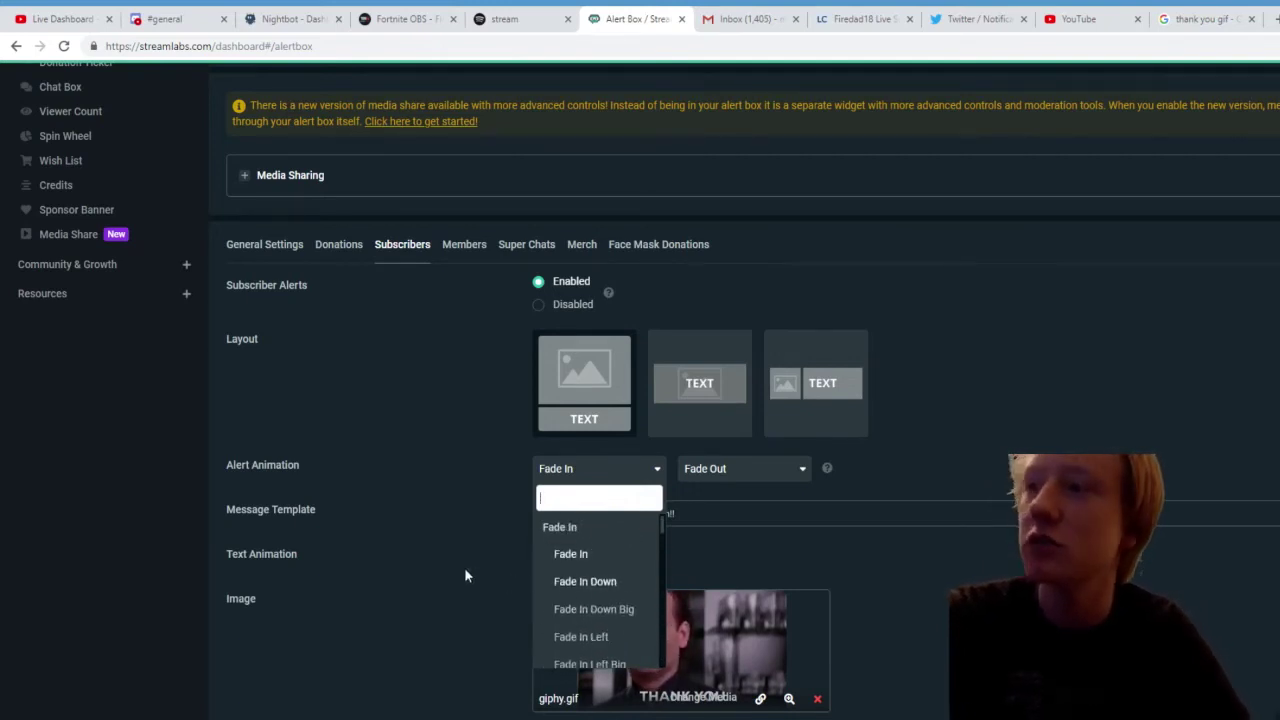
{"action": "left_click", "coordinate": [143, 566]}
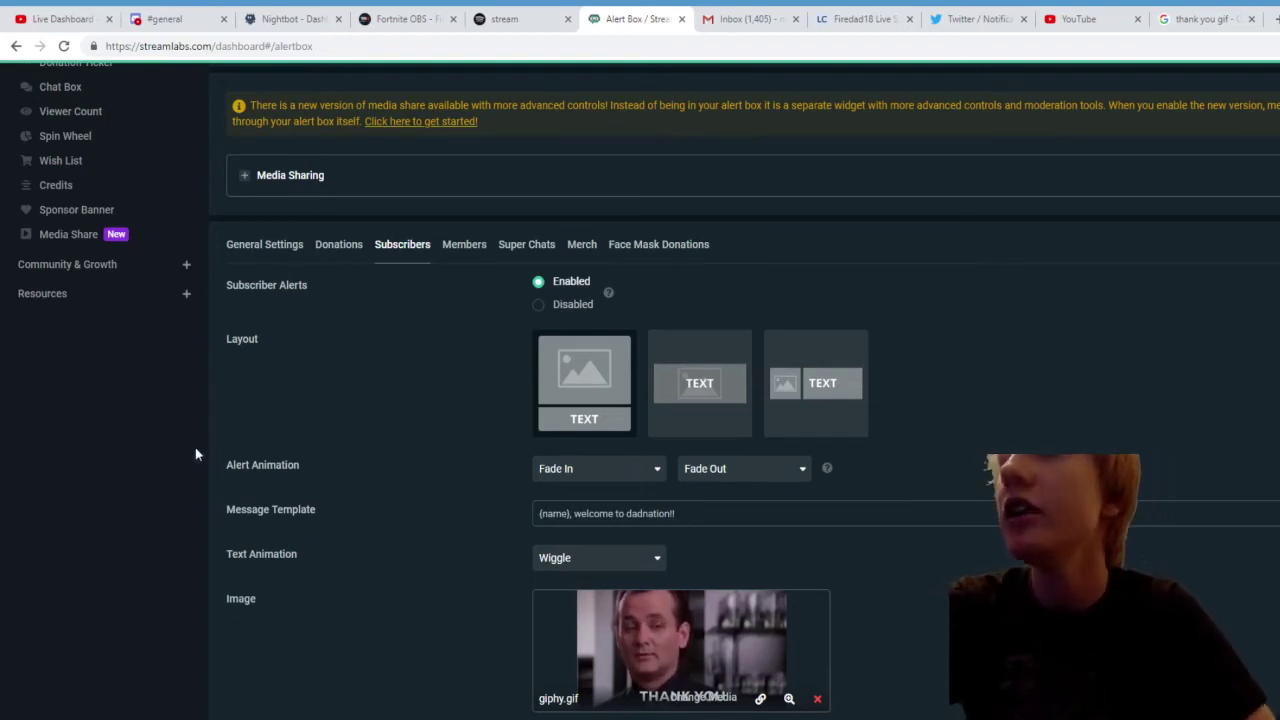
{"action": "scroll", "coordinate": [195, 453], "scroll_direction": "down", "scroll_amount": 3}
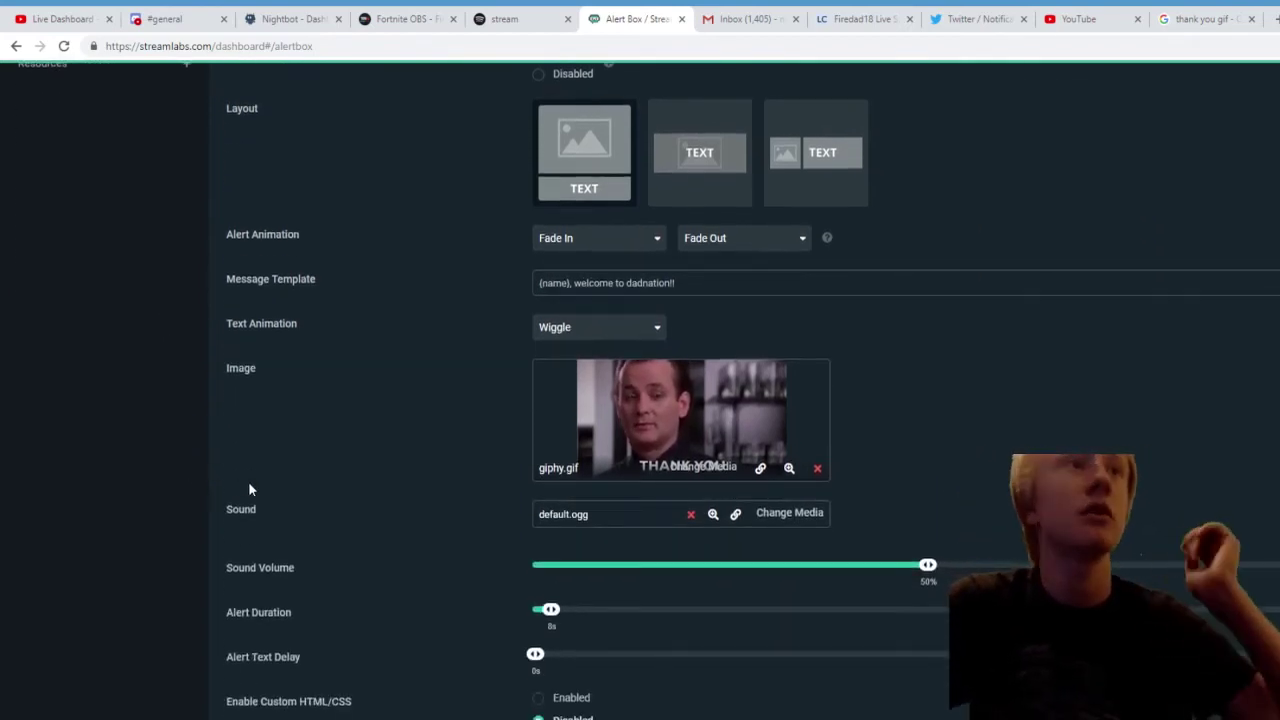
{"action": "left_click", "coordinate": [560, 330]}
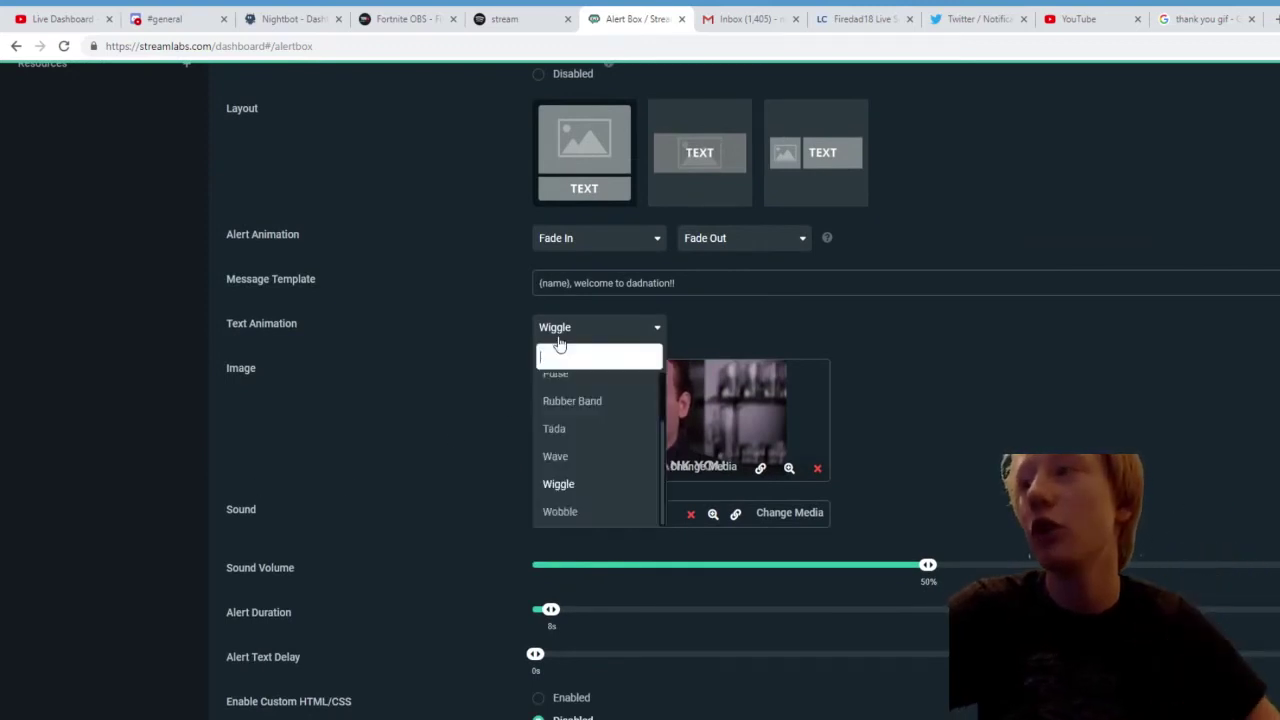
{"action": "scroll", "coordinate": [589, 467], "scroll_direction": "up", "scroll_amount": 1}
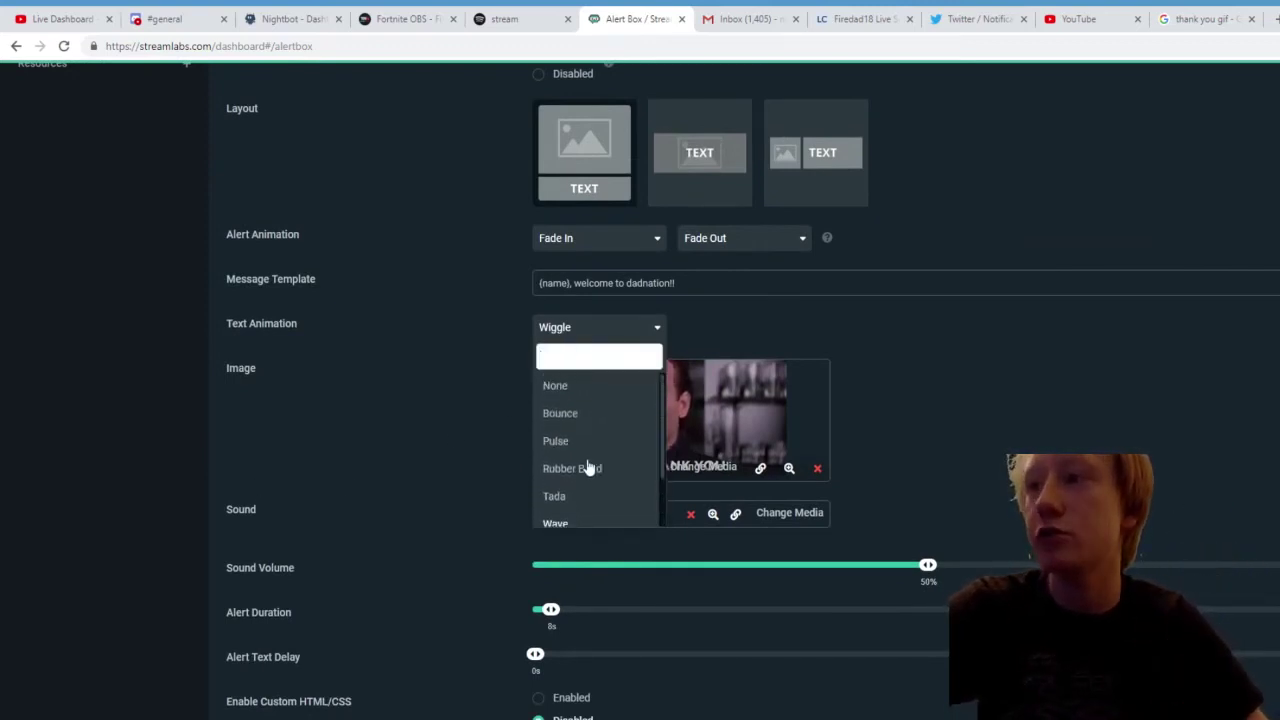
{"action": "left_click", "coordinate": [130, 467]}
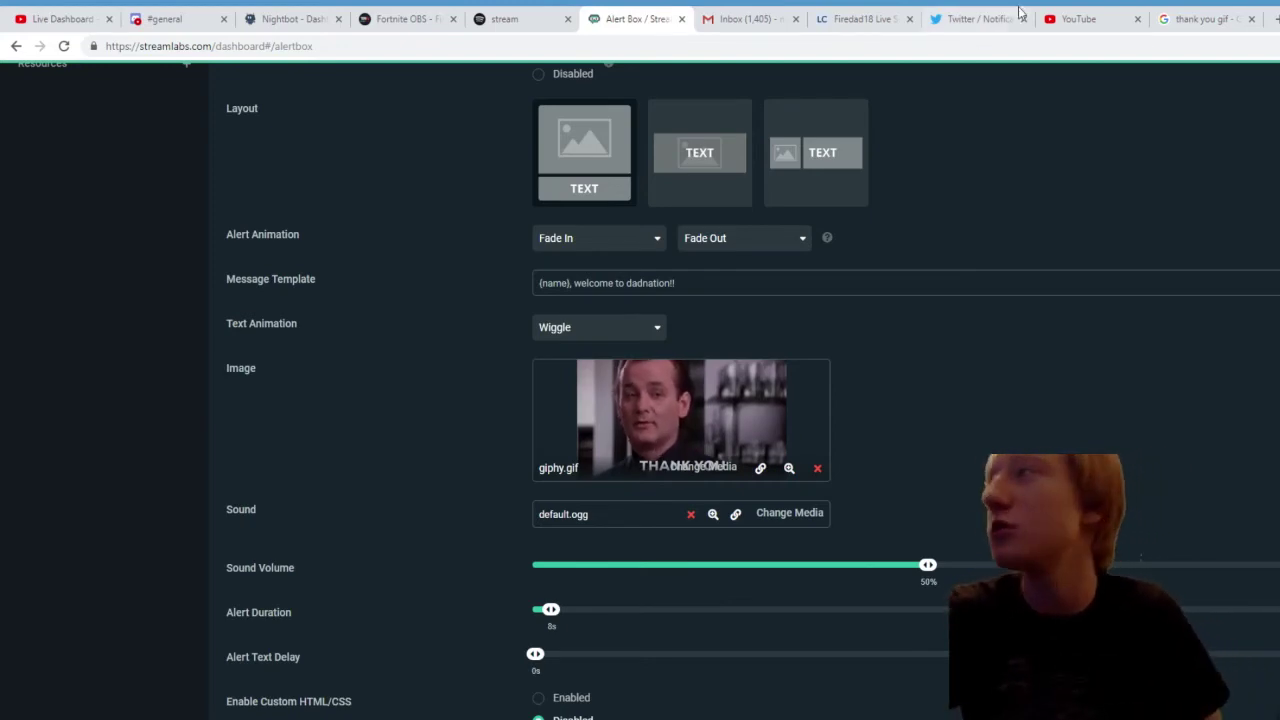
Step: Replace the 'thank you gif' image search with a search for 'subcriber gif'
{"action": "left_click", "coordinate": [1205, 18]}
{"action": "scroll", "coordinate": [470, 130], "scroll_direction": "up", "scroll_amount": 5}
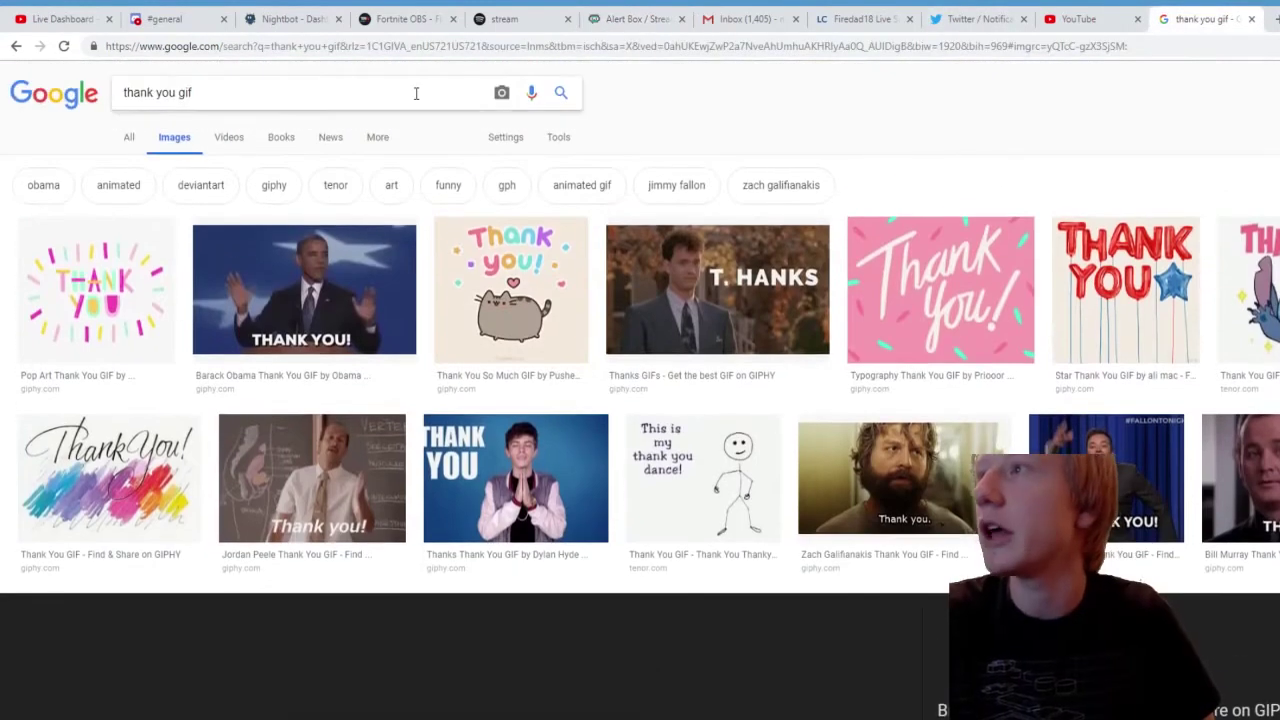
{"action": "triple_click", "coordinate": [416, 93]}
{"action": "type", "text": "a"}
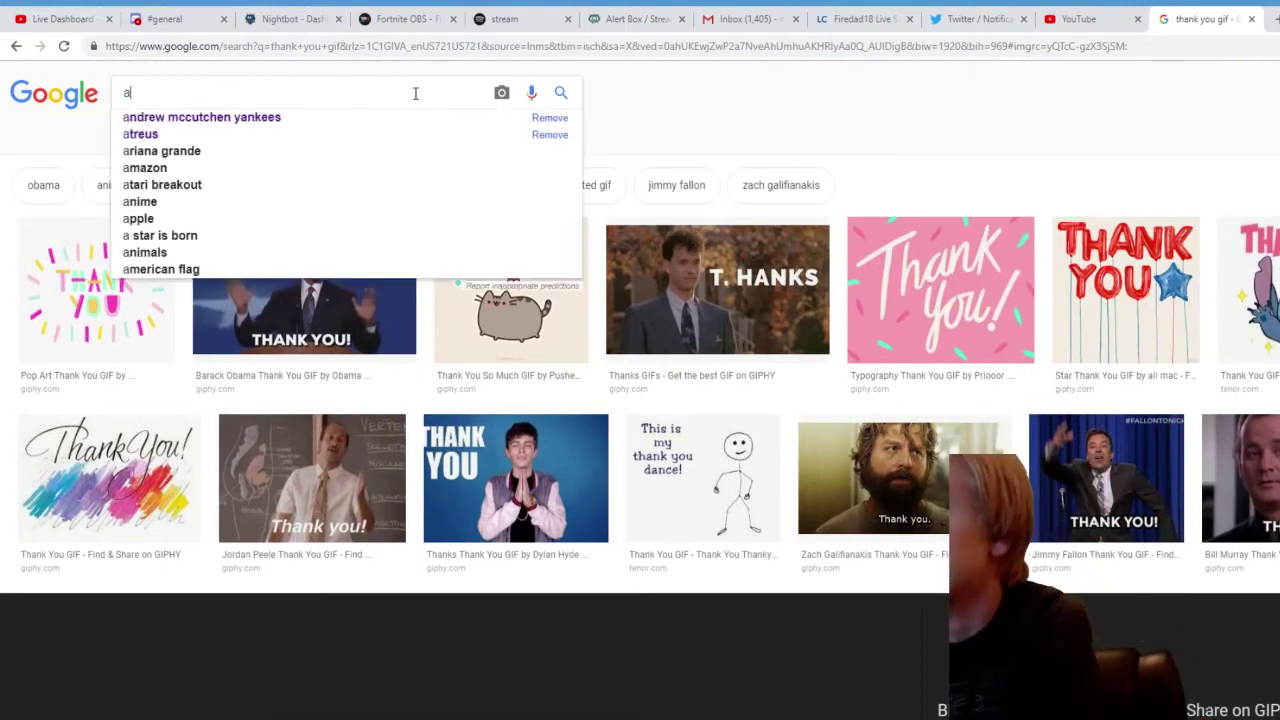
{"action": "key", "text": "BackSpace"}
{"action": "type", "text": "subcriber gif"}
{"action": "key", "text": "Return"}
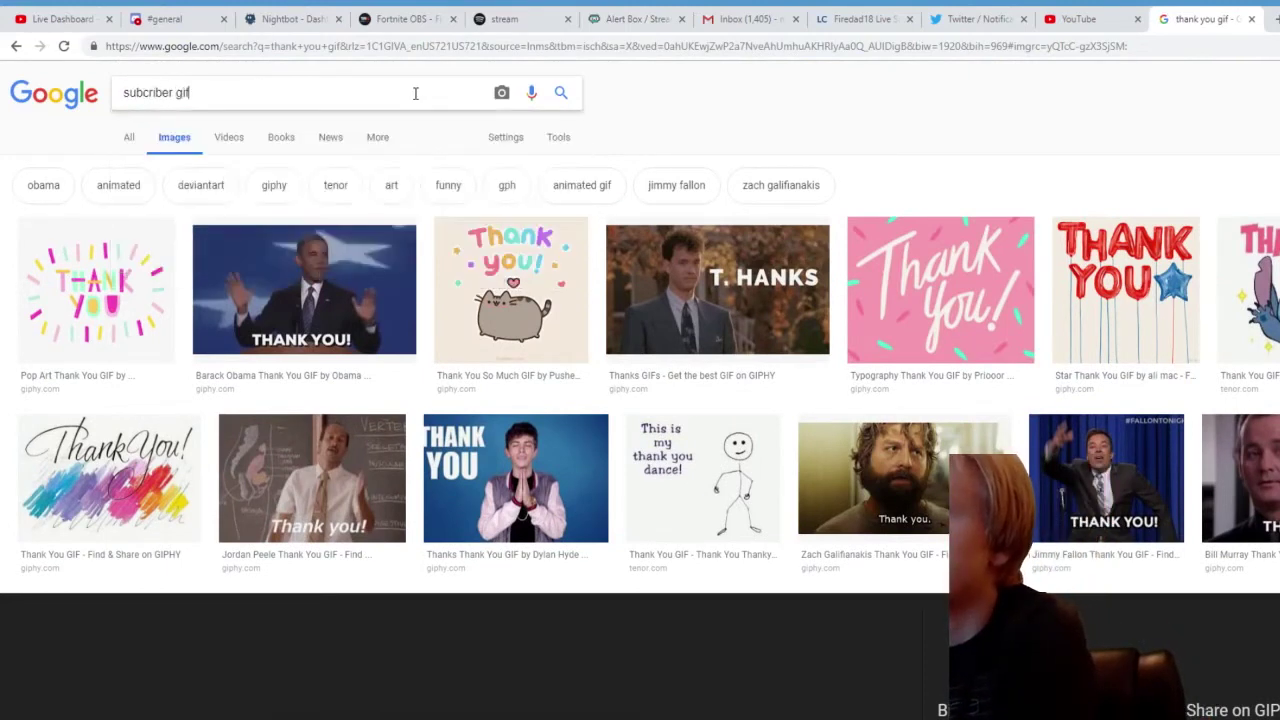
Step: Scan the subscriber GIF results, then return to the Streamlabs Alert Box tab
{"action": "scroll", "coordinate": [397, 231], "scroll_direction": "down", "scroll_amount": 2}
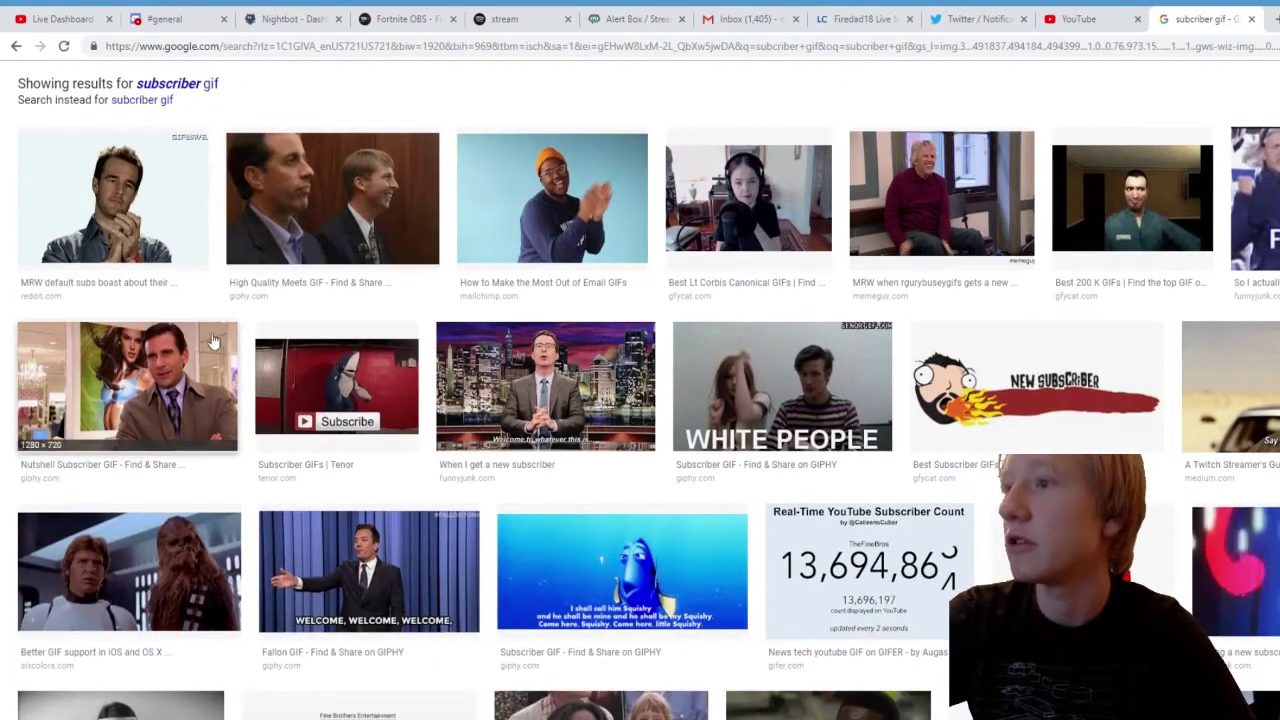
{"action": "scroll", "coordinate": [225, 339], "scroll_direction": "up", "scroll_amount": 2}
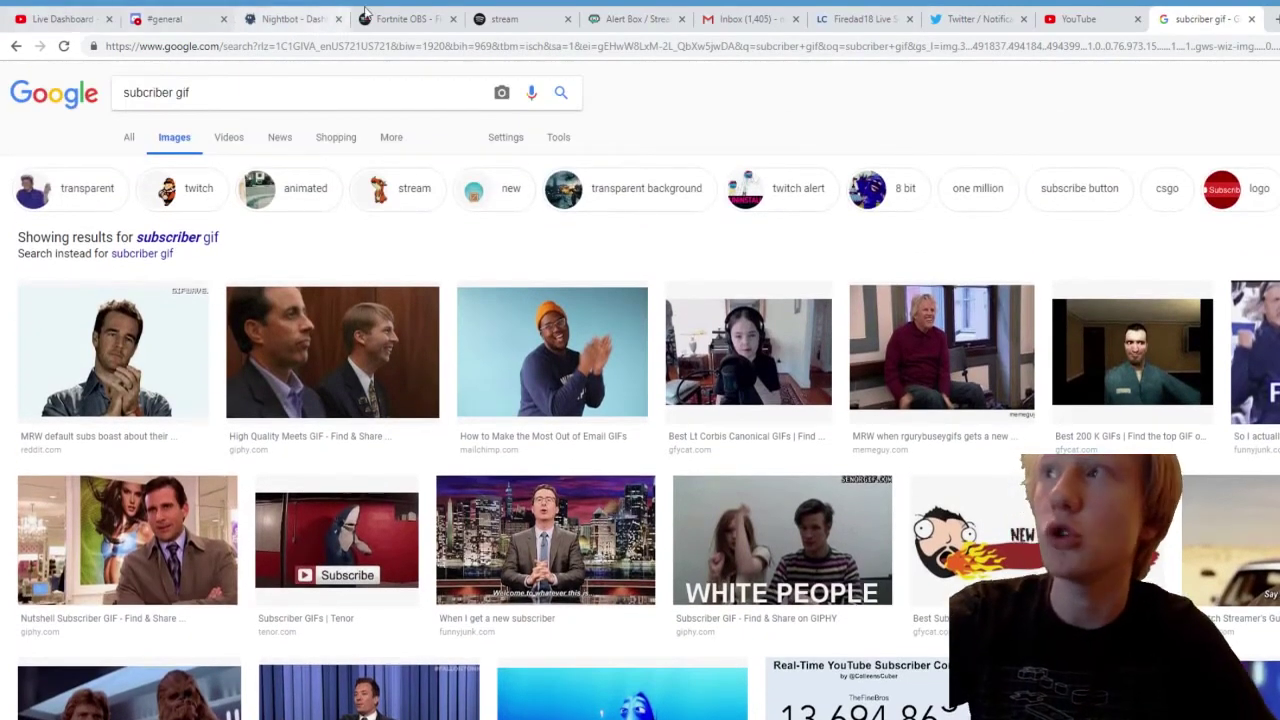
{"action": "left_click", "coordinate": [630, 18]}
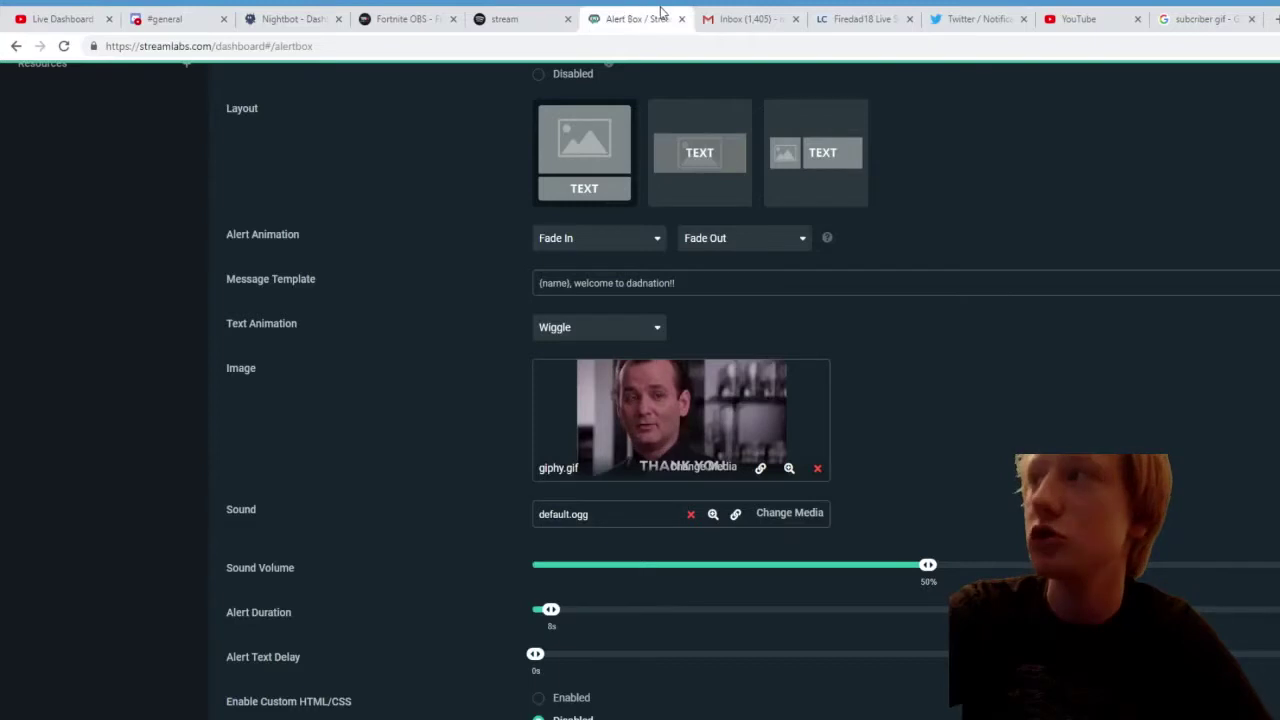
Step: Close the 'subcriber gif' search tab, leaving the alert box settings open
{"action": "left_click", "coordinate": [1252, 19]}
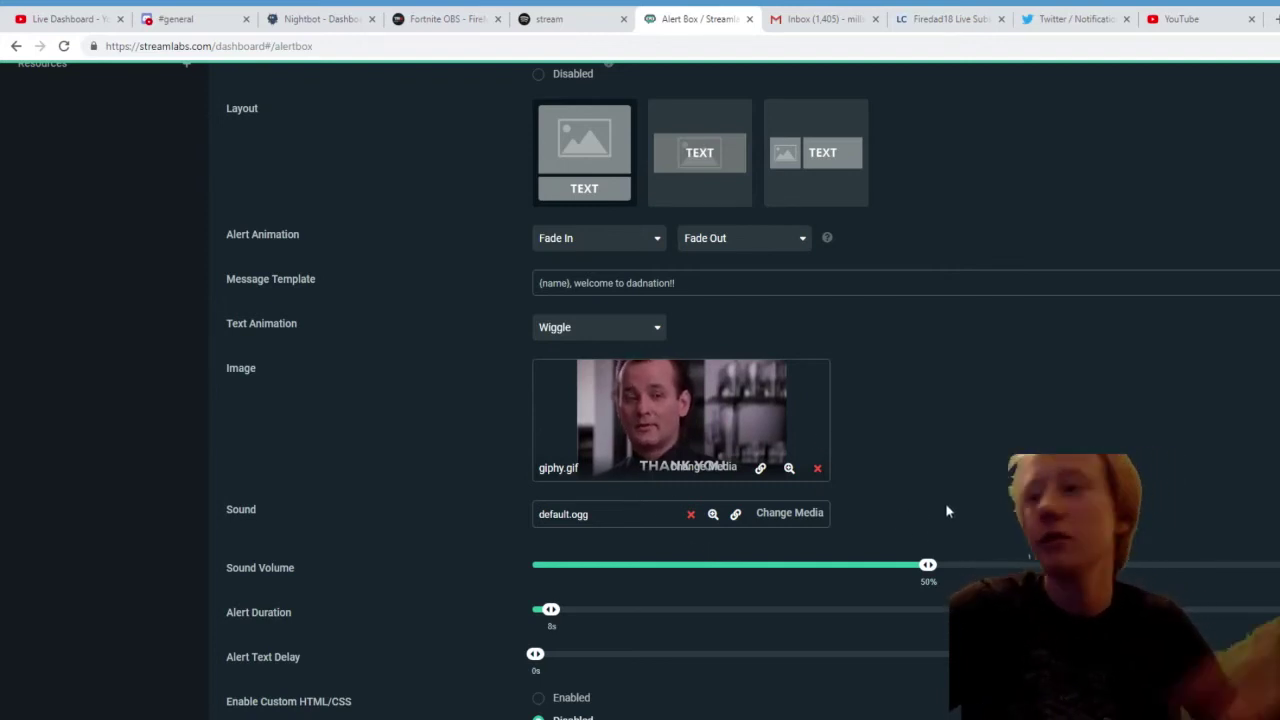
{"action": "scroll", "coordinate": [589, 701], "scroll_direction": "down", "scroll_amount": 1}
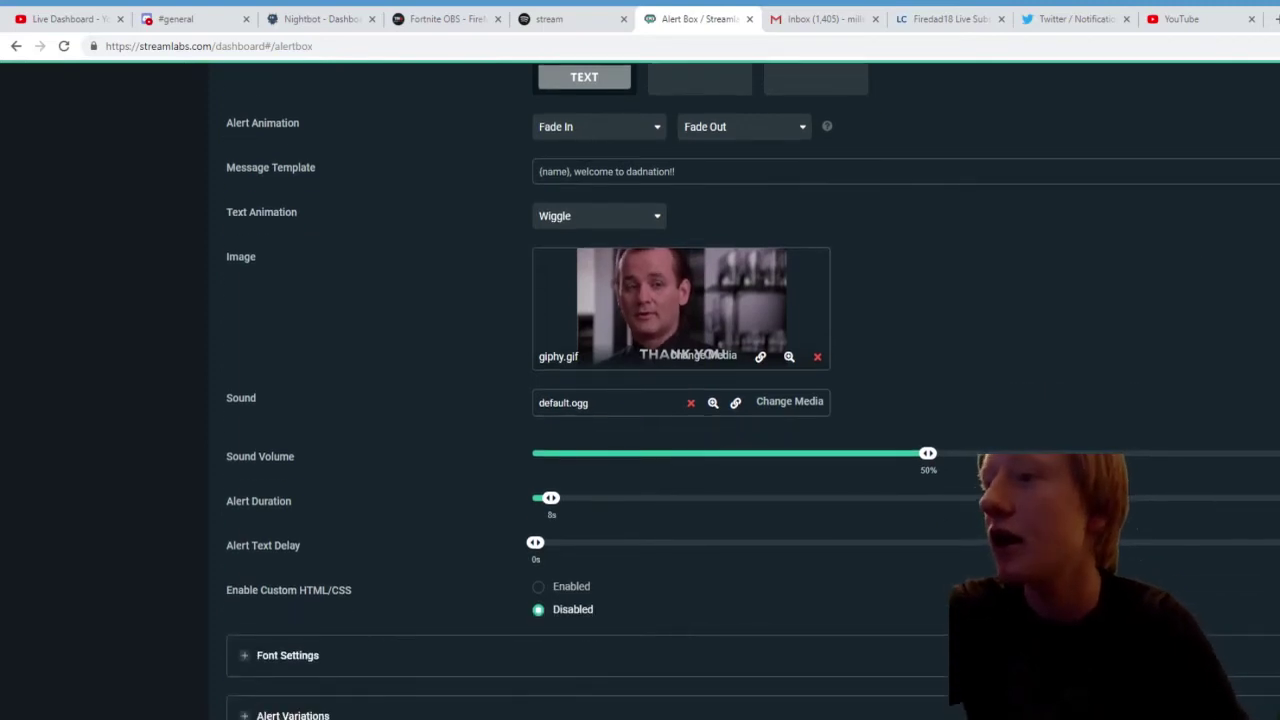
Step: Expand the alert text's Font Settings and browse the font list, keeping Open Sans
{"action": "left_click", "coordinate": [300, 658]}
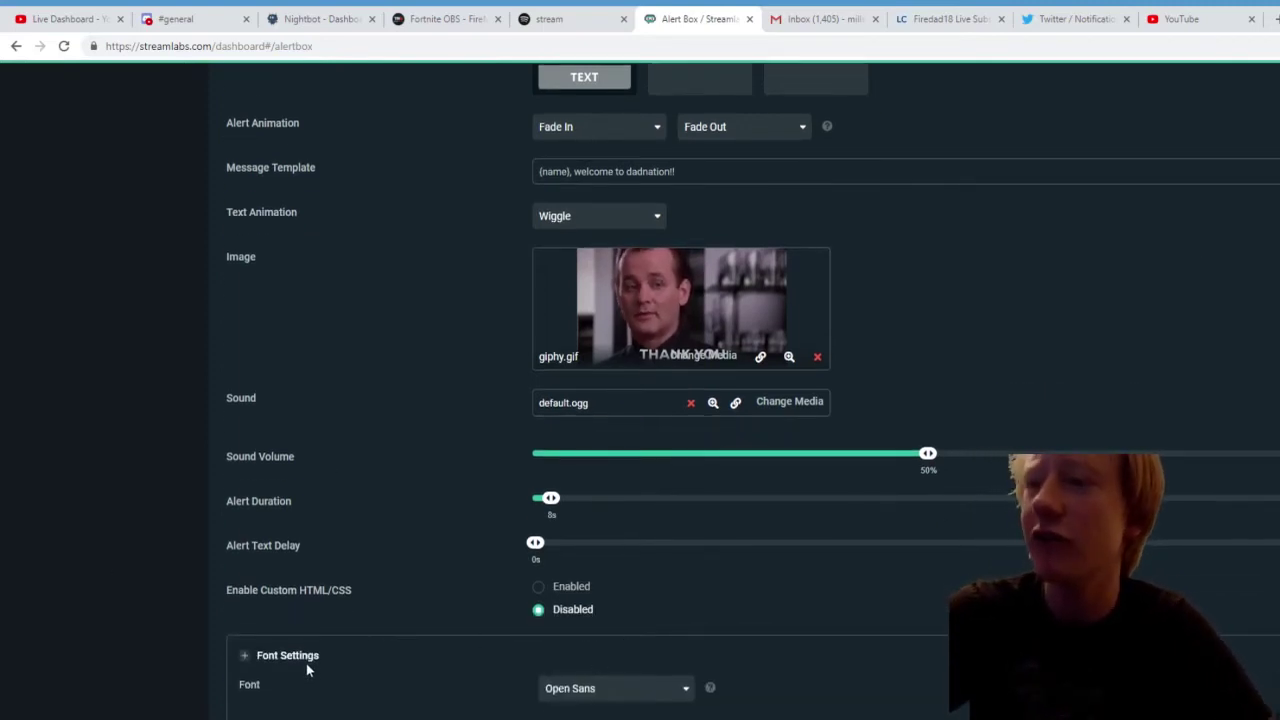
{"action": "scroll", "coordinate": [136, 462], "scroll_direction": "down", "scroll_amount": 2}
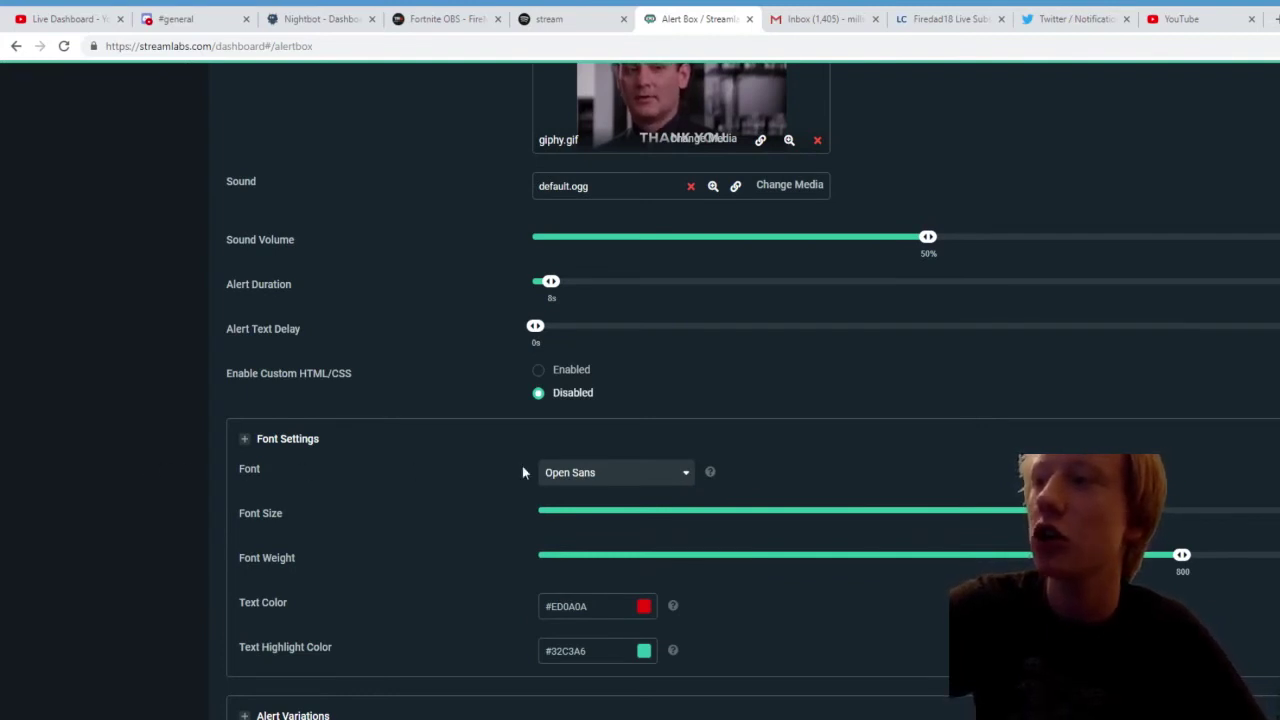
{"action": "left_click", "coordinate": [592, 487]}
{"action": "scroll", "coordinate": [597, 560], "scroll_direction": "down", "scroll_amount": 10}
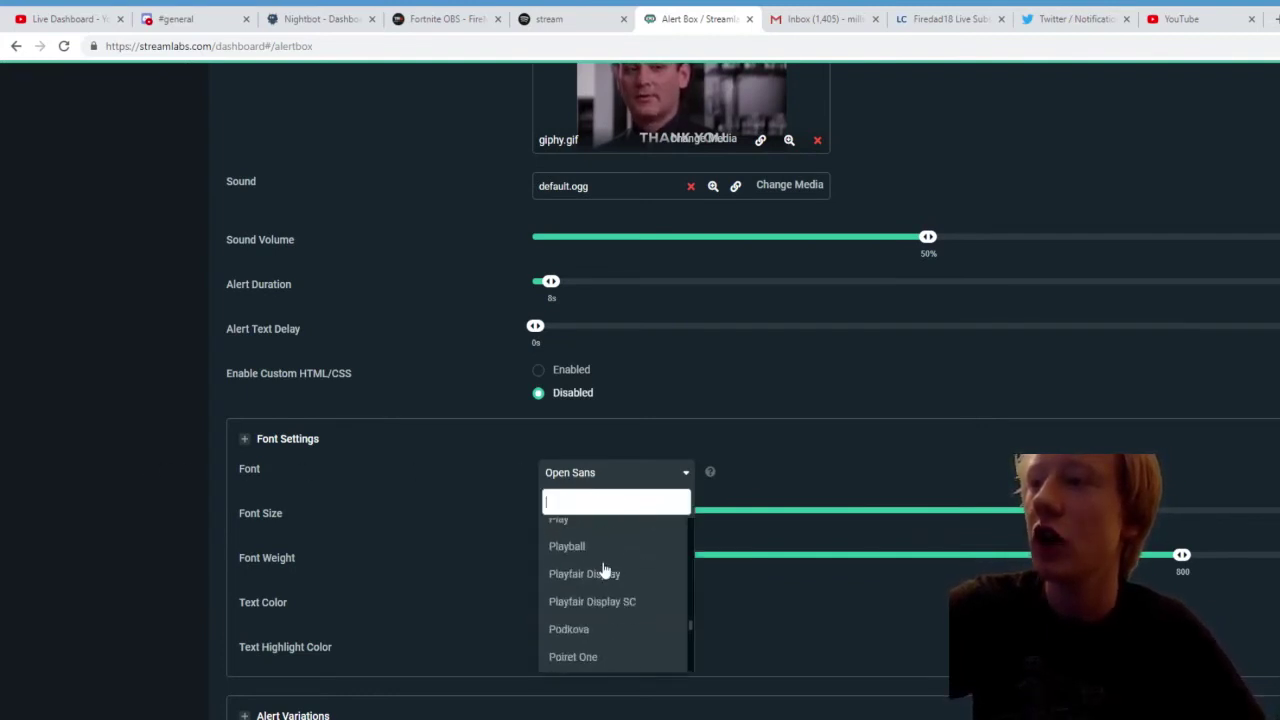
{"action": "scroll", "coordinate": [603, 570], "scroll_direction": "down", "scroll_amount": 3}
{"action": "left_click", "coordinate": [702, 606]}
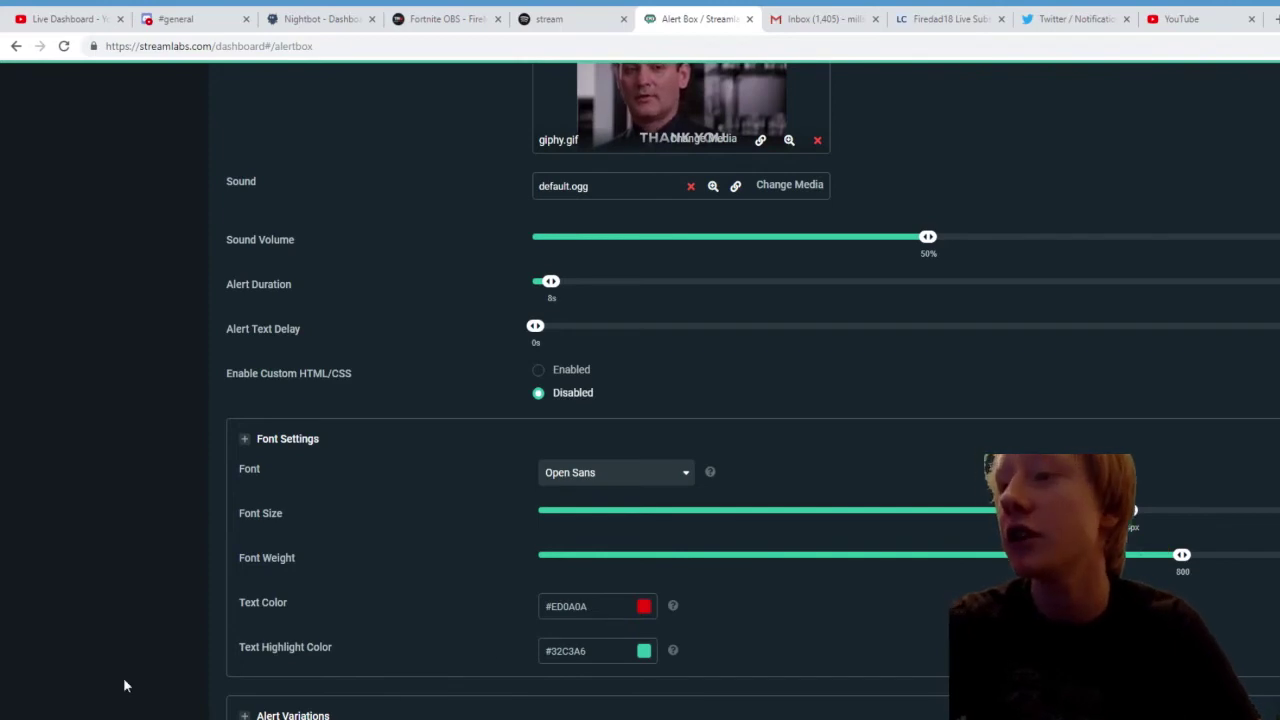
{"action": "scroll", "coordinate": [176, 580], "scroll_direction": "down", "scroll_amount": 1}
{"action": "scroll", "coordinate": [178, 578], "scroll_direction": "up", "scroll_amount": 10}
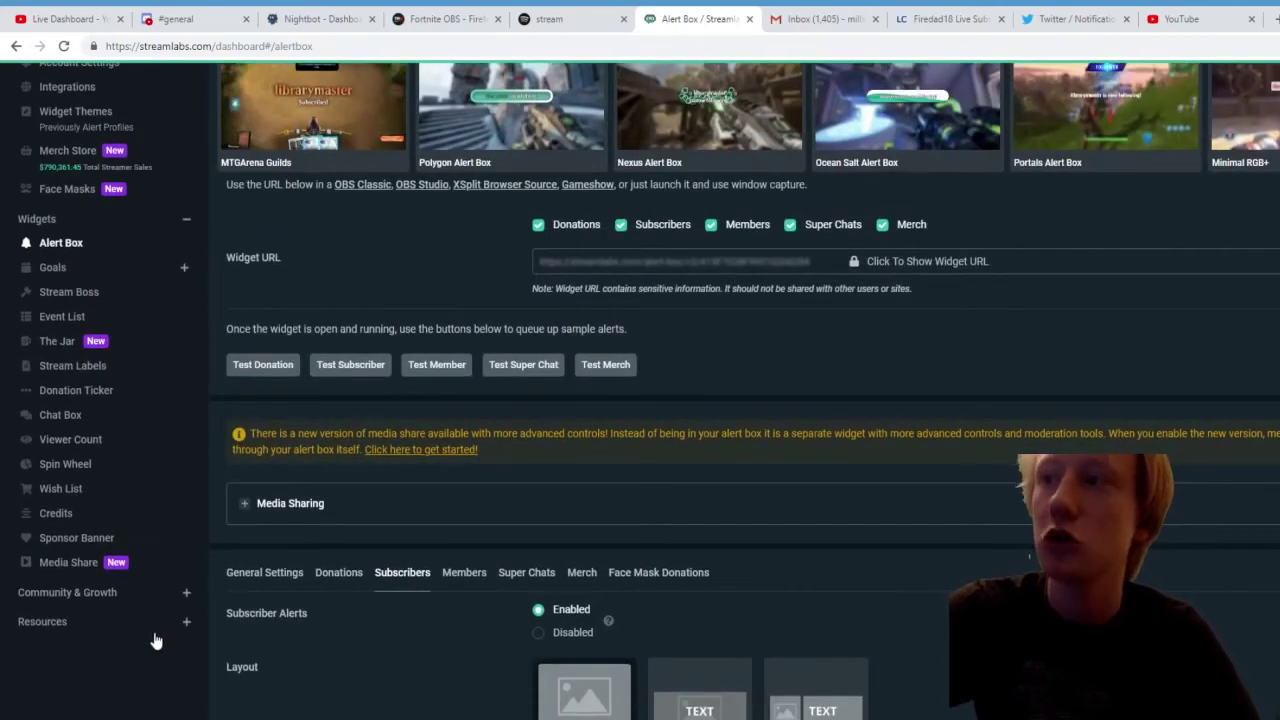
Step: Scroll down the Streamlabs alert box settings page
{"action": "scroll", "coordinate": [160, 610], "scroll_direction": "down", "scroll_amount": 2}
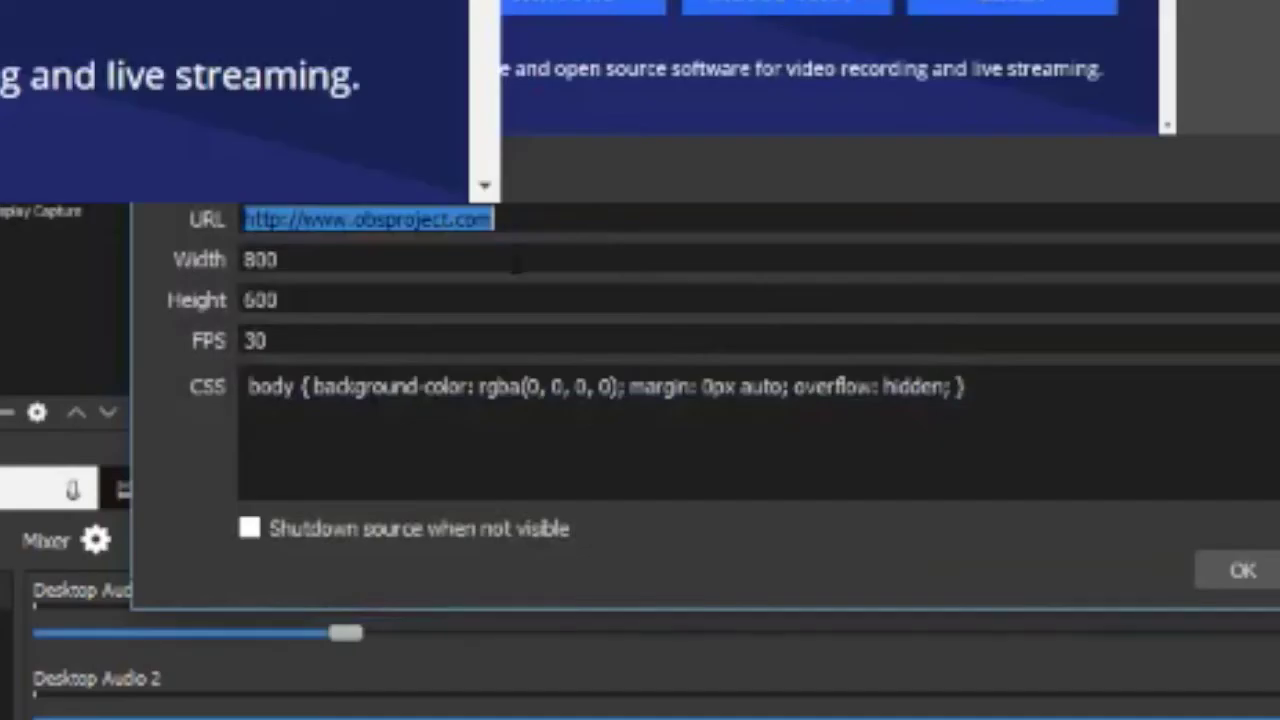
Step: Paste the alert box widget URL into BrowserSource 2's URL field and confirm with OK
{"action": "type", "text": "https://streamlabs.com/alert-box/v3/415F7028F995102A8284"}
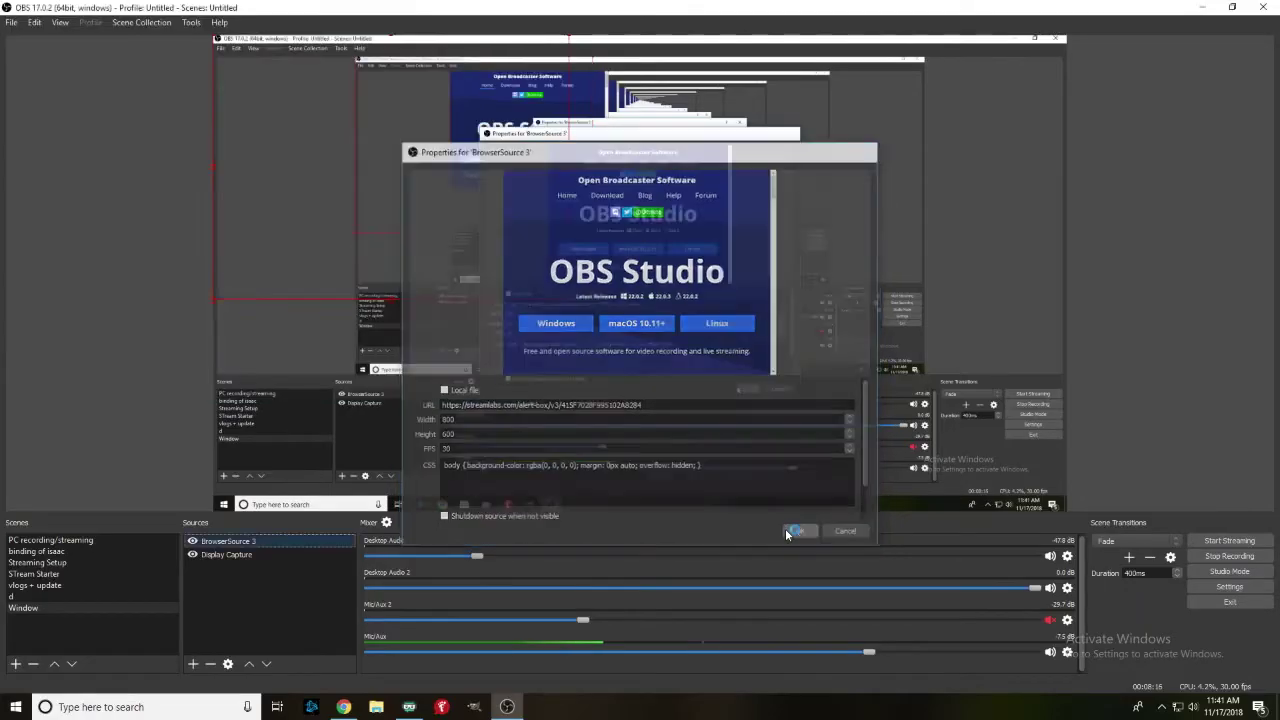
{"action": "left_click", "coordinate": [1242, 570]}
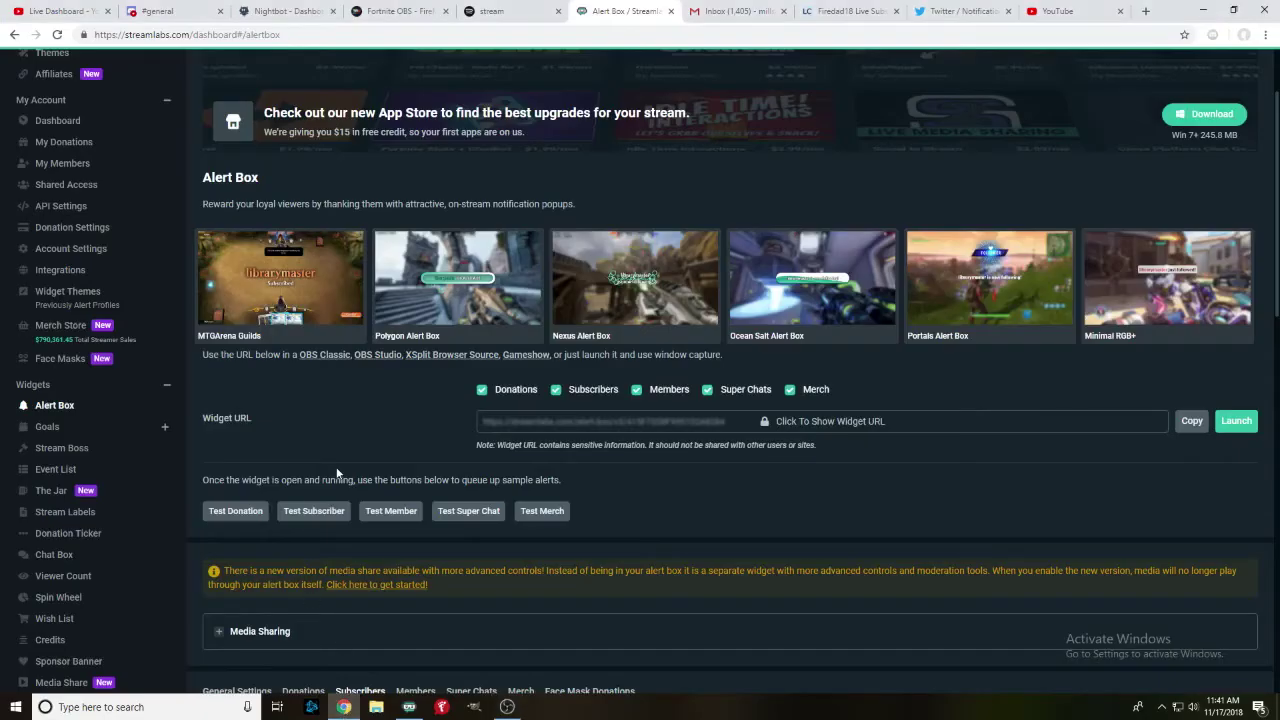
Step: Scroll to the test buttons and fire a Test Subscriber alert
{"action": "scroll", "coordinate": [777, 520], "scroll_direction": "down", "scroll_amount": 3}
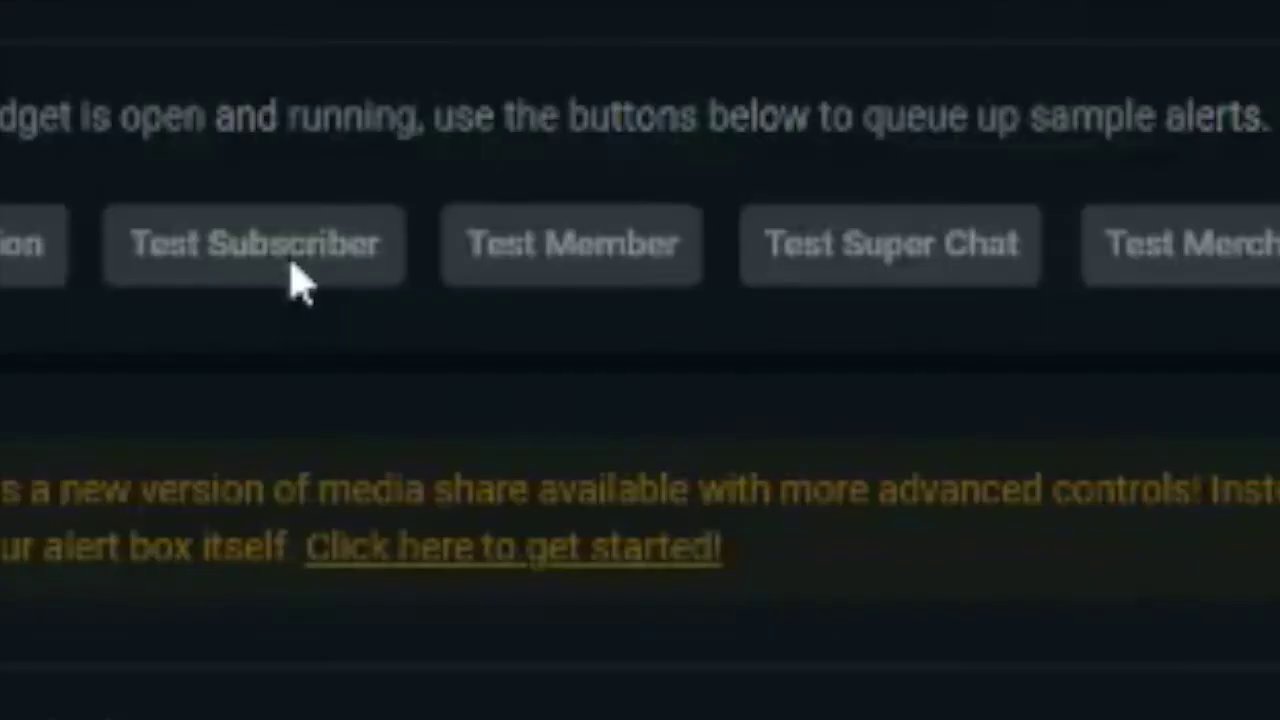
{"action": "left_click", "coordinate": [294, 277]}
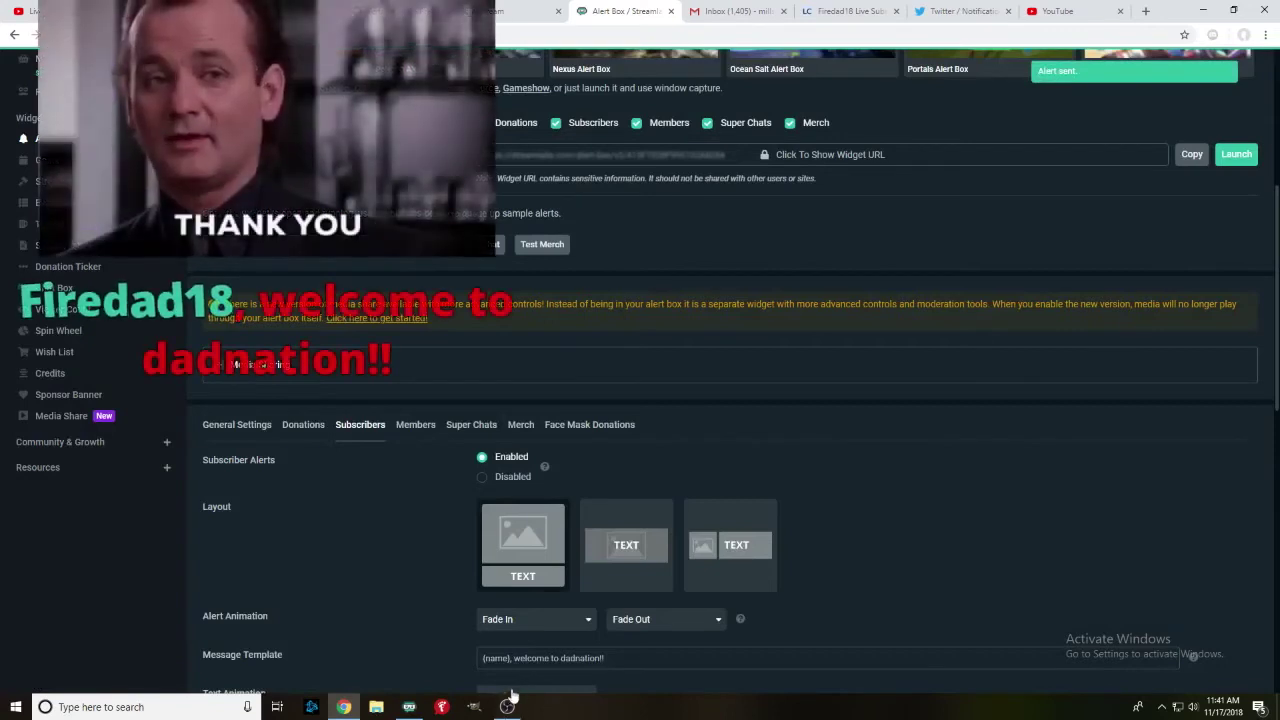